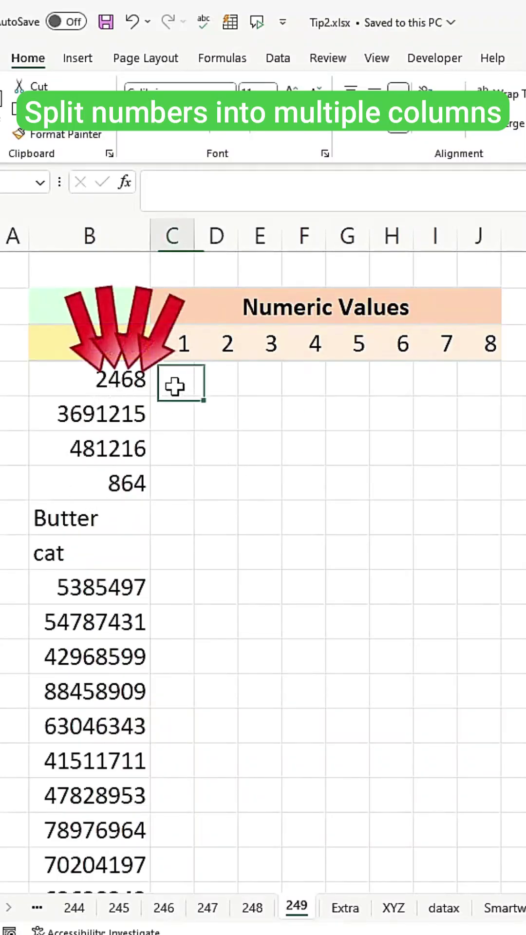
Enter =TEXT($B4,"????????") in C4 to pad the Digits value to eight characters
left_click(229, 386)
left_click(287, 382)
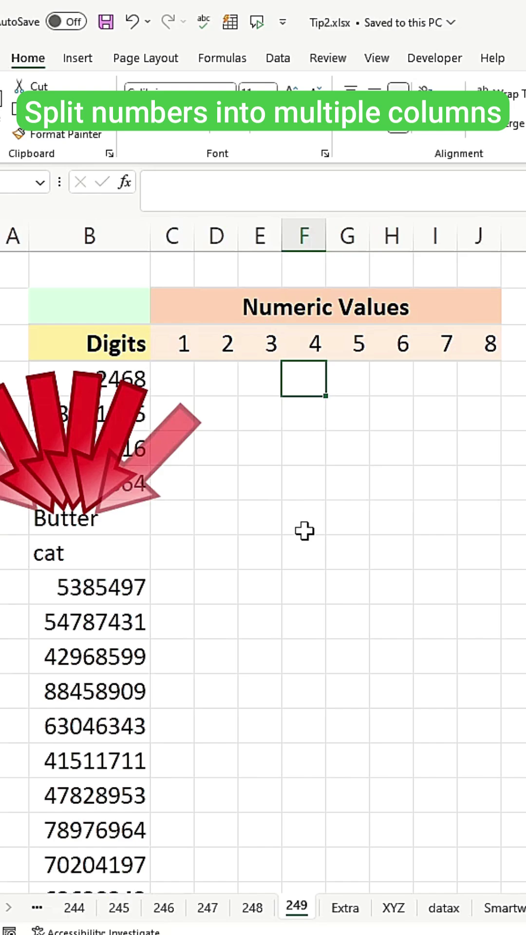
left_click(186, 388)
type("=")
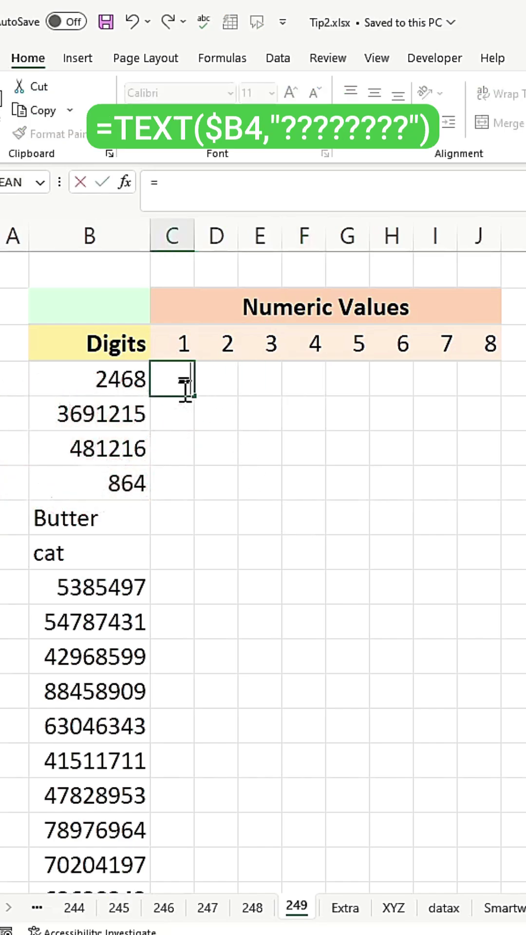
type("TEX")
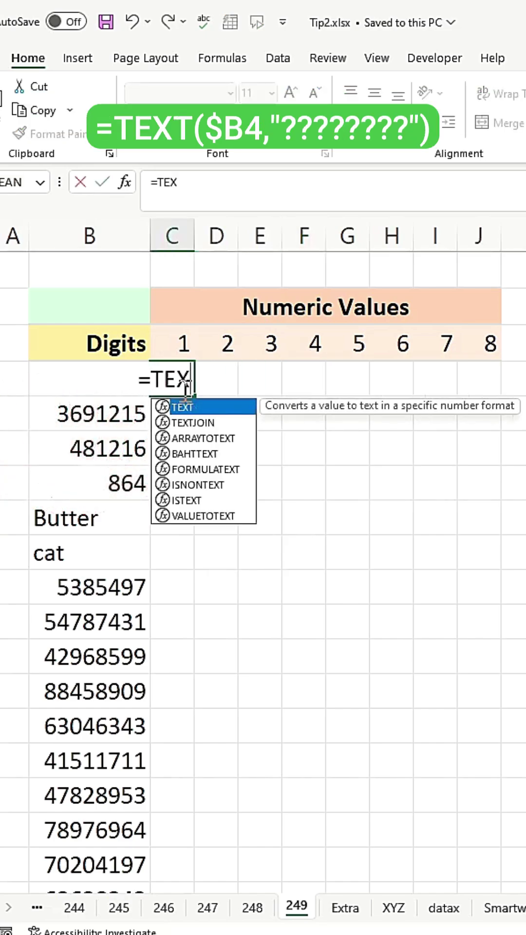
type("T(")
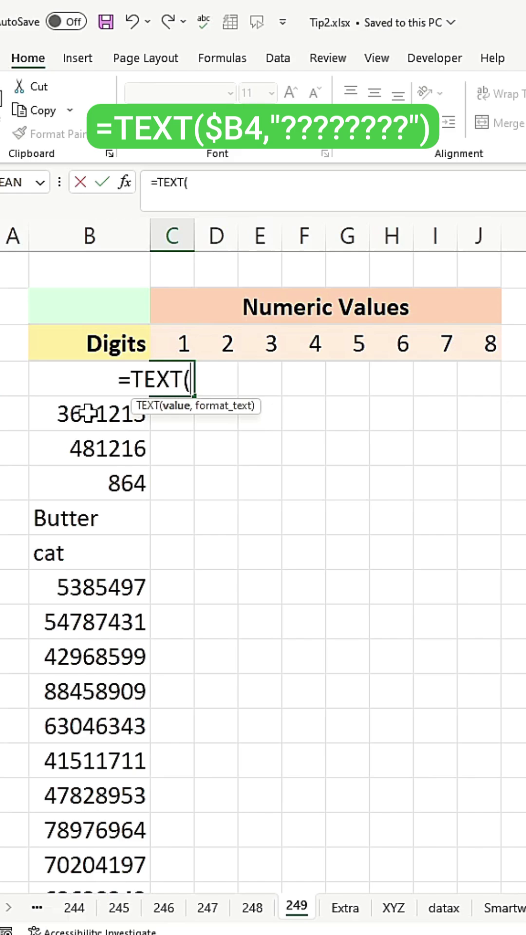
type("B4")
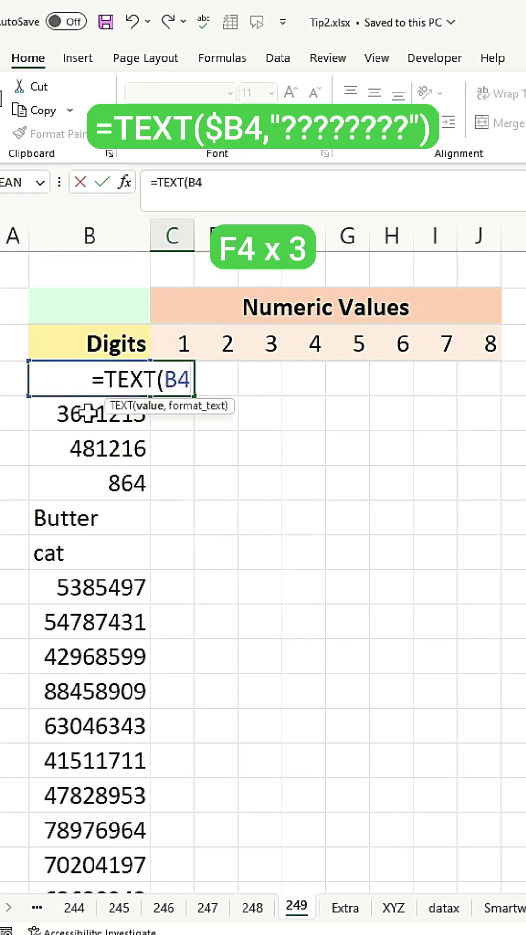
key("F4")
key("F4")
key("F4")
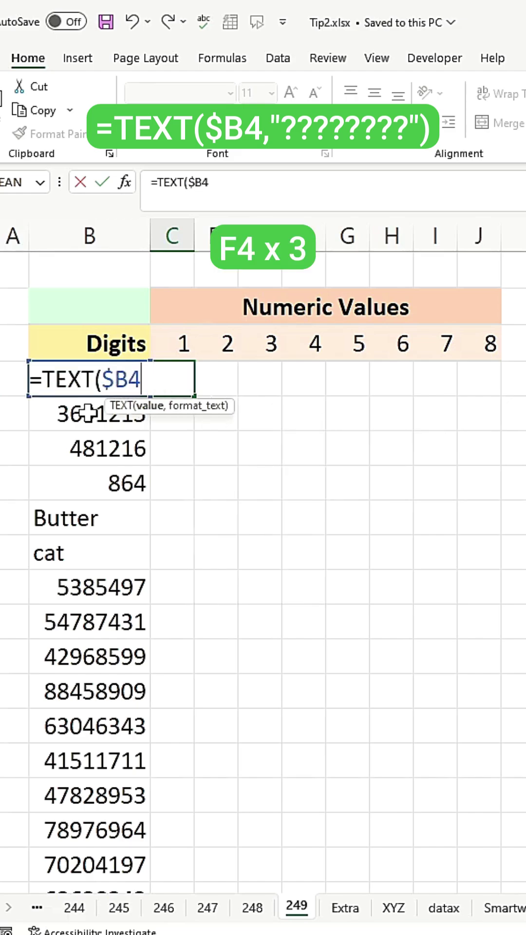
type(",")
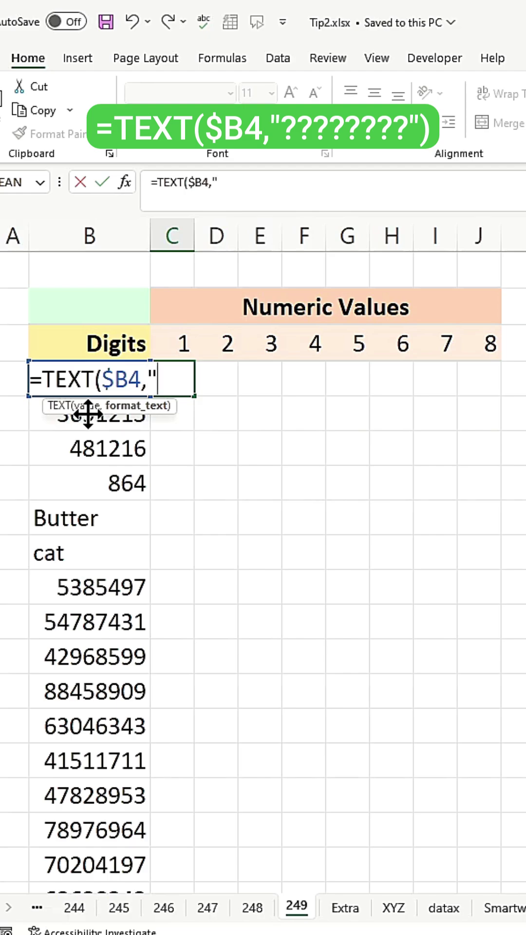
type("?")
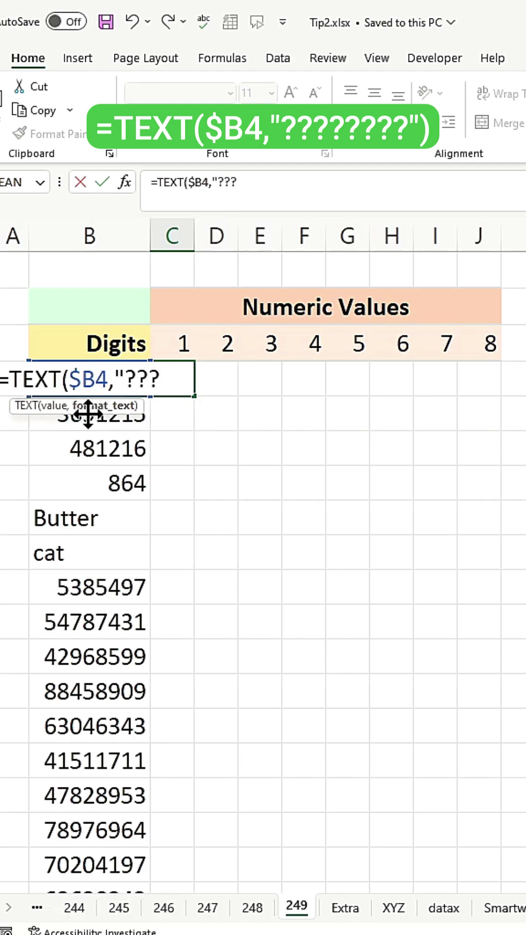
type("??")
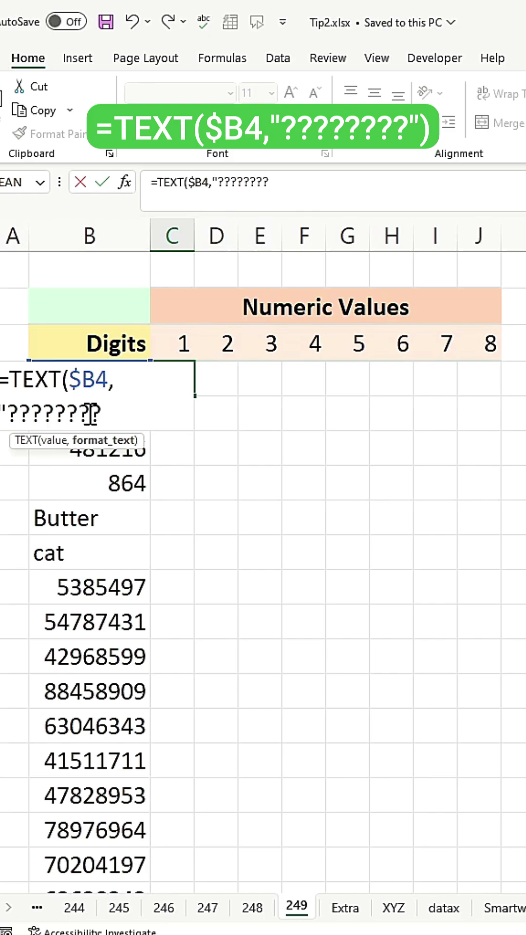
type(")")
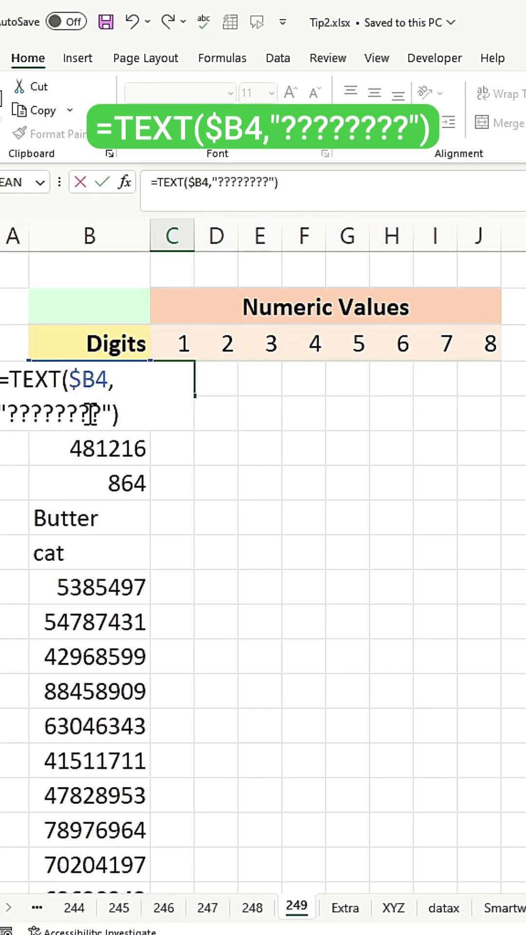
key("Return")
Wrap the C4 formula as =MID(TEXT($B4,"????????"),COLUMN(A1),1)
left_click(184, 377)
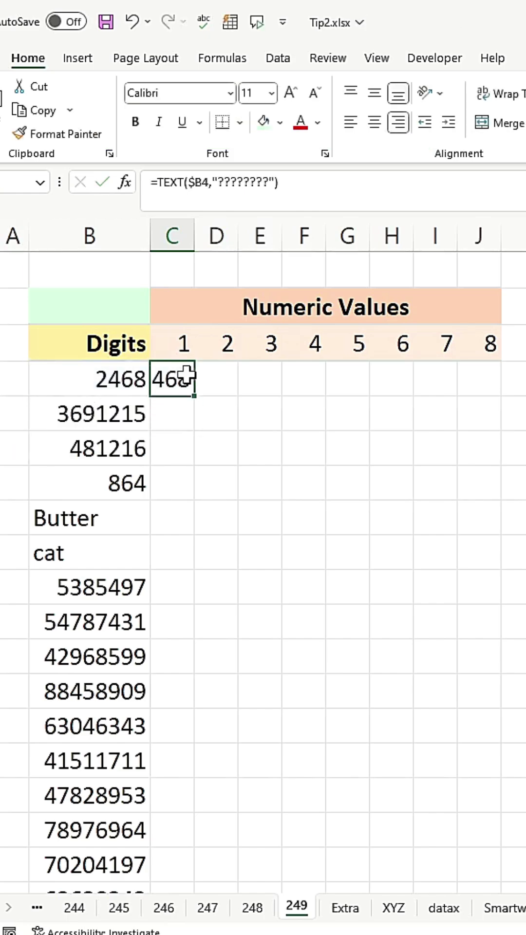
left_click(161, 182)
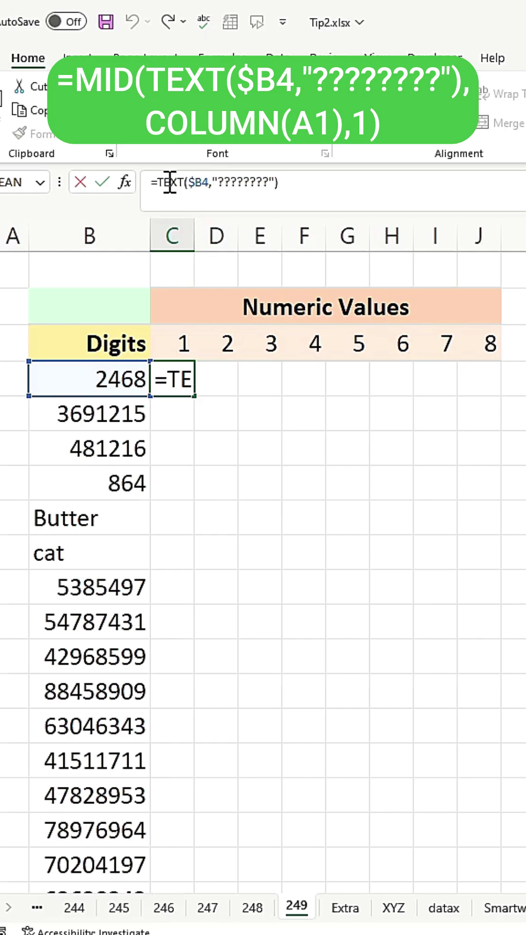
type("MID(")
key("End")
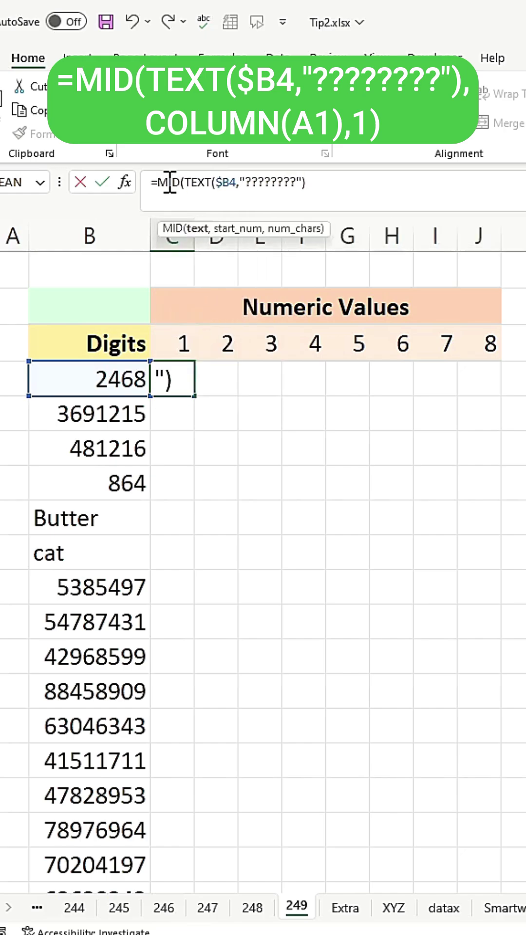
type(",")
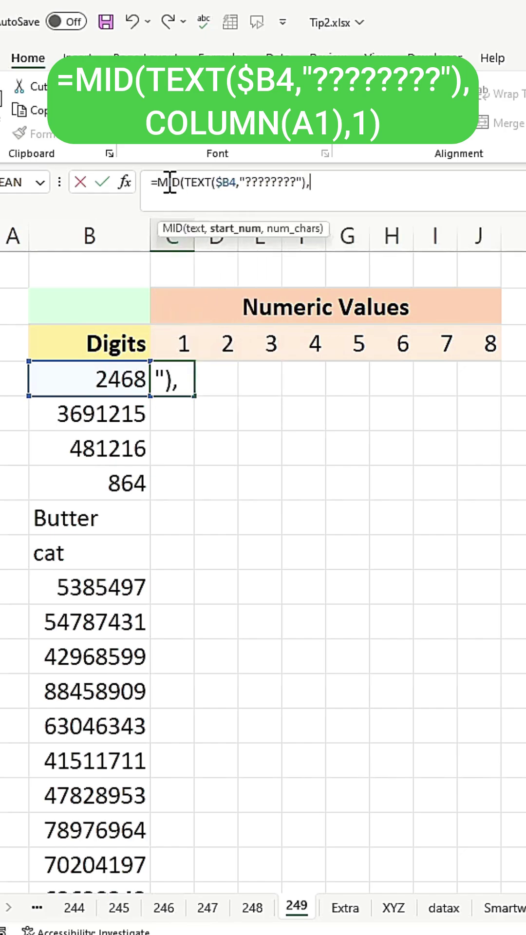
type("COLUM")
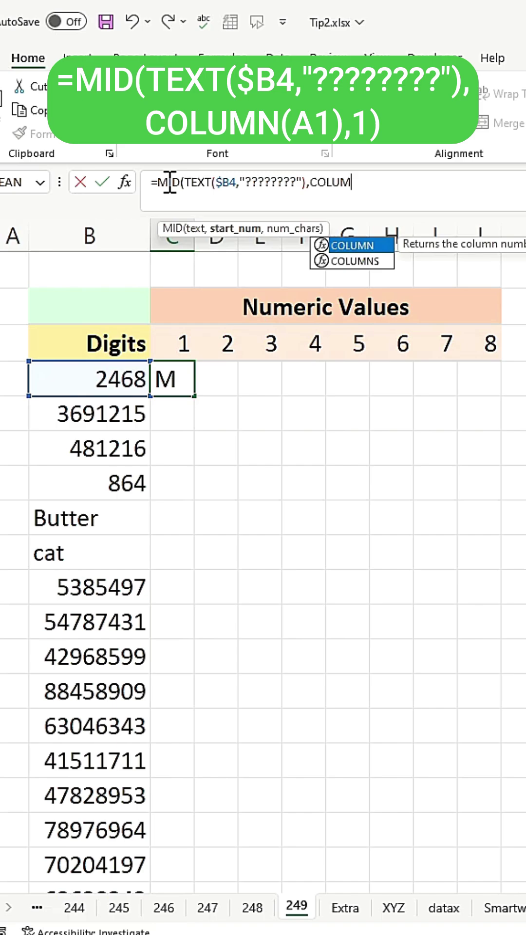
type("N(")
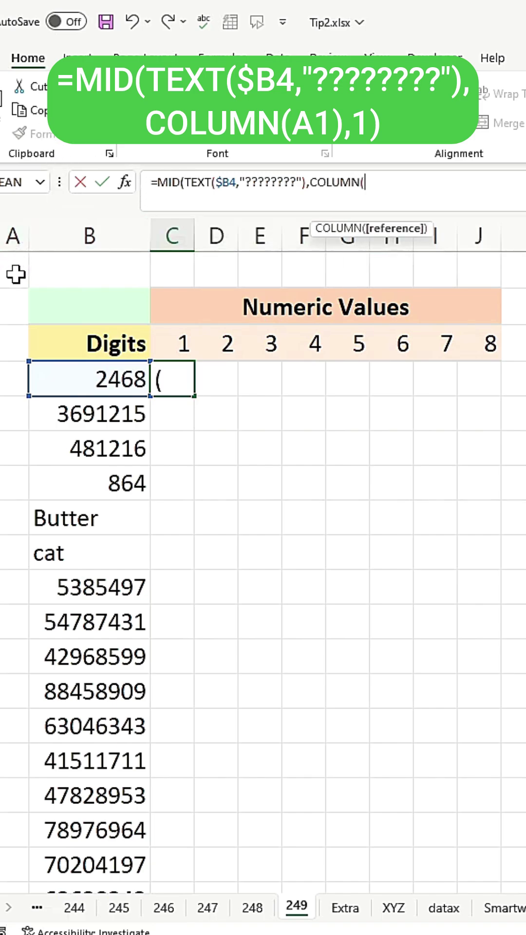
left_click(16, 270)
type(")")
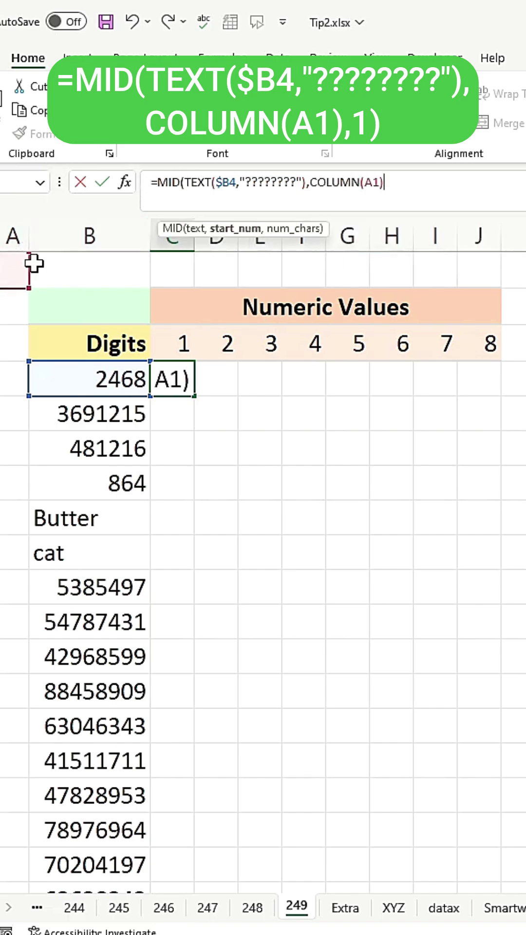
type(",1")
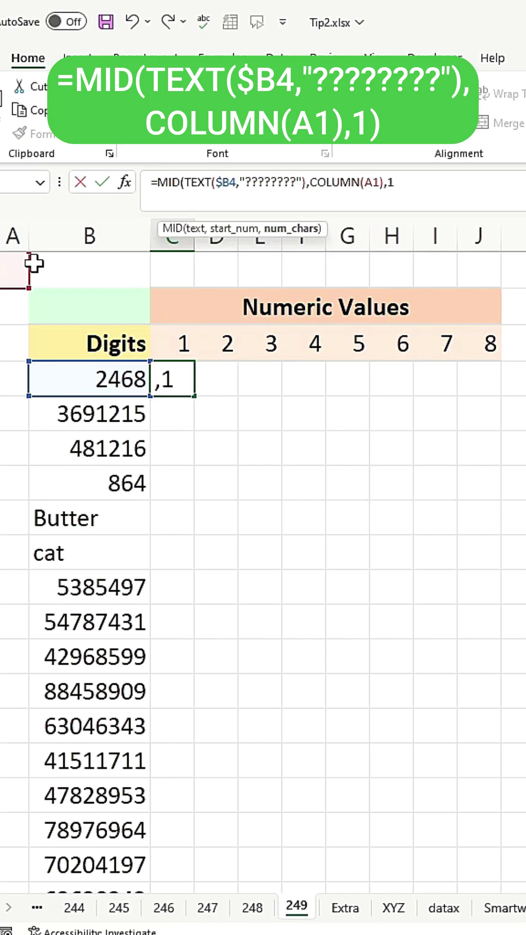
type(")")
Commit the MID formula and fill it from C4 to J4, showing 2, 4, 6, 8 in G4:J4
key("Return")
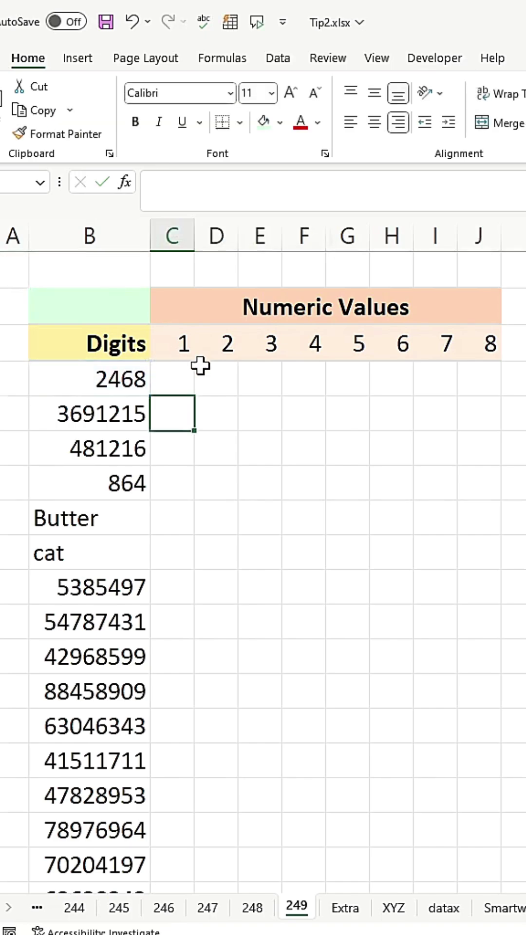
left_click(170, 373)
left_click_drag(195, 396, 499, 399)
left_click(307, 444)
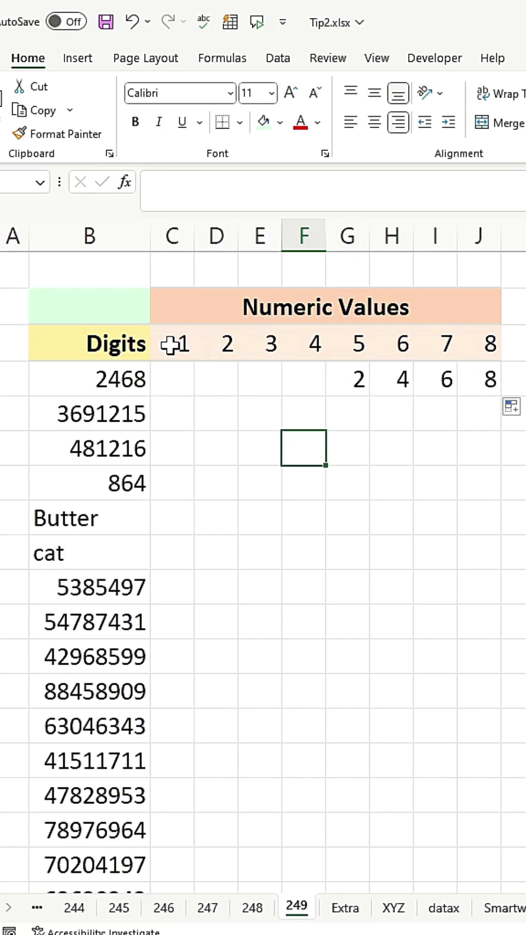
left_click(180, 378)
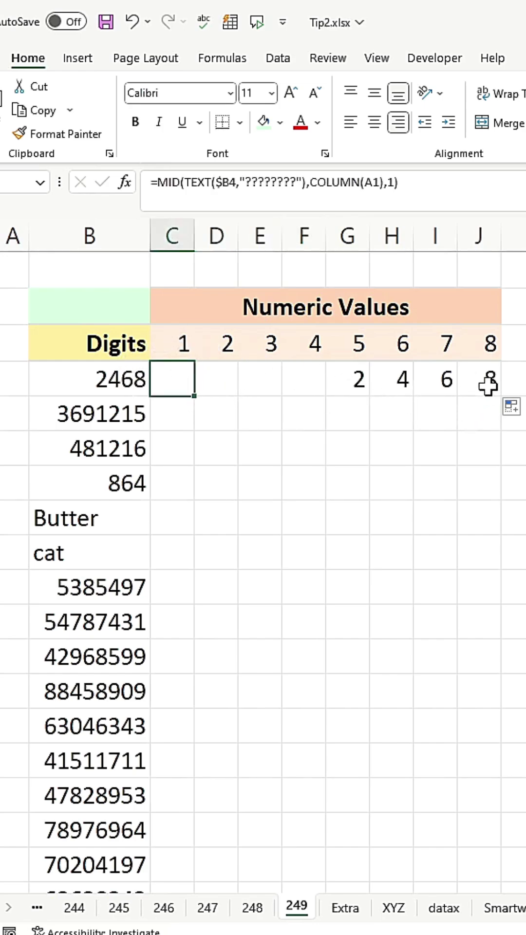
Fill the C4:J4 formulas down every Digits row, splitting entries like Butter and cat
left_click_drag(195, 395, 497, 403)
double_click(501, 398)
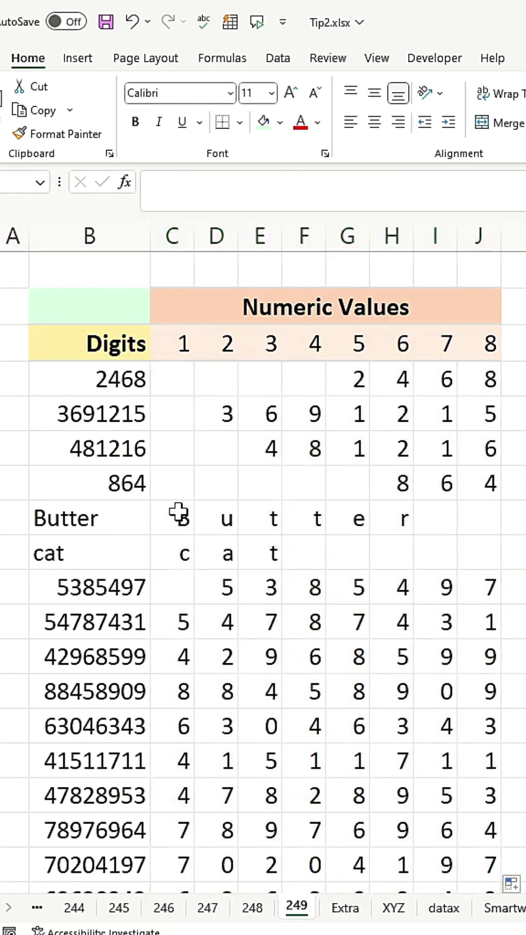
left_click_drag(176, 511, 398, 544)
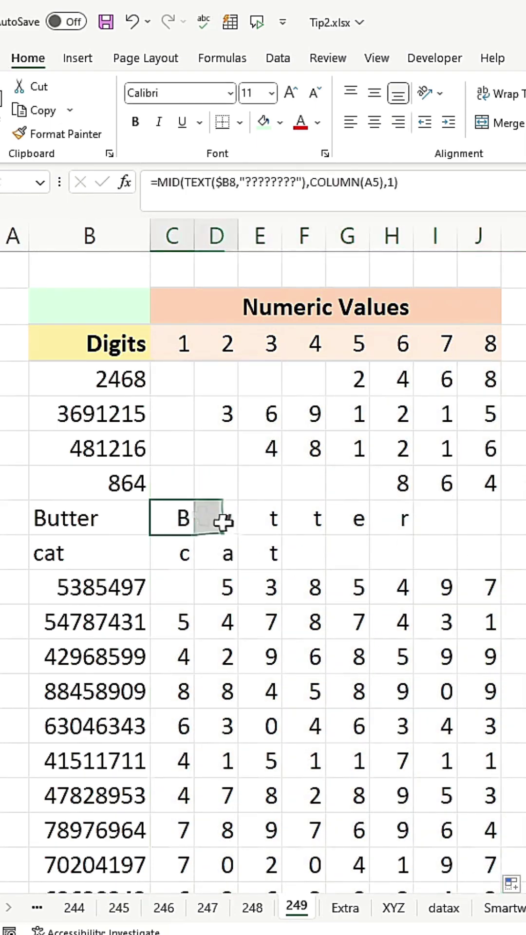
left_click(427, 455)
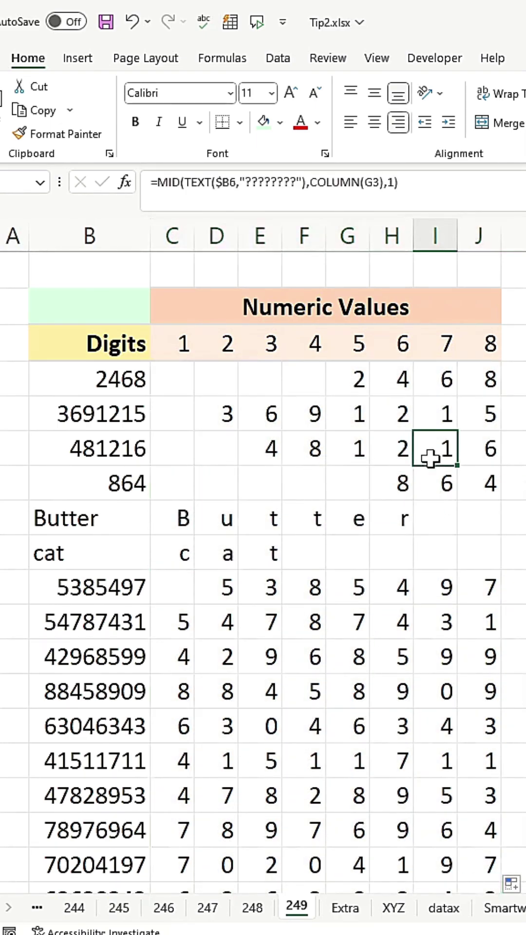